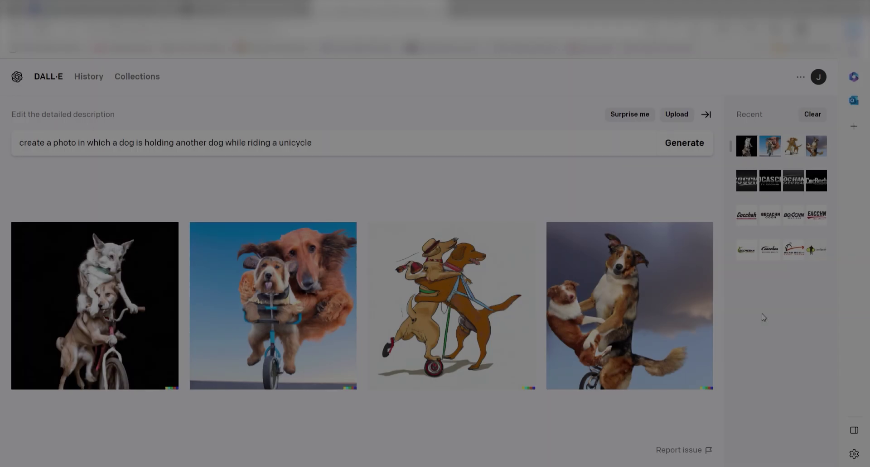
- View the first dog-on-unicycle image, then enter a new prompt: 'create a photo in which a dog is holding another dog while riding a unicycle'
click(64, 291)
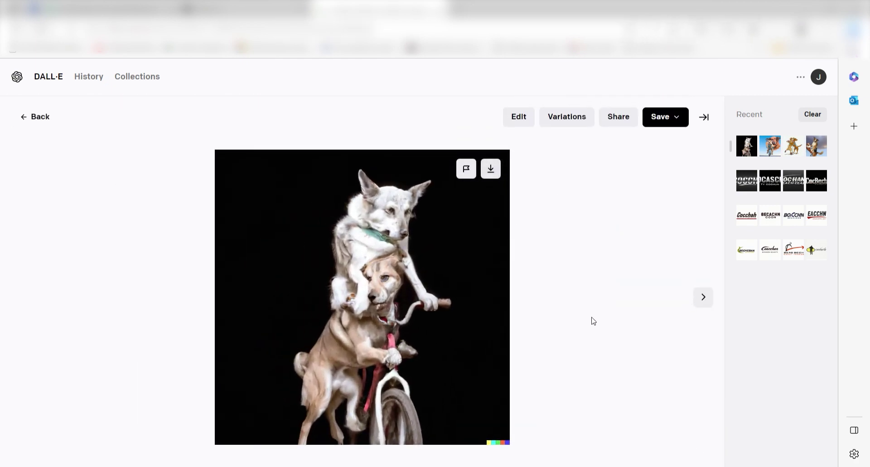
key(Escape)
text(create a photo in which a dog is holding another dog while riding )
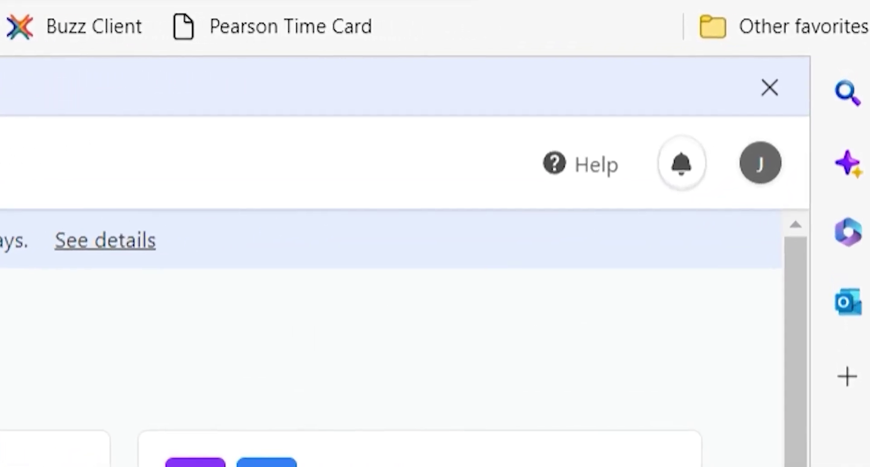
- Check the API section of the Airtable account page, then return to Zapier's Airtable connection prompt
click(786, 156)
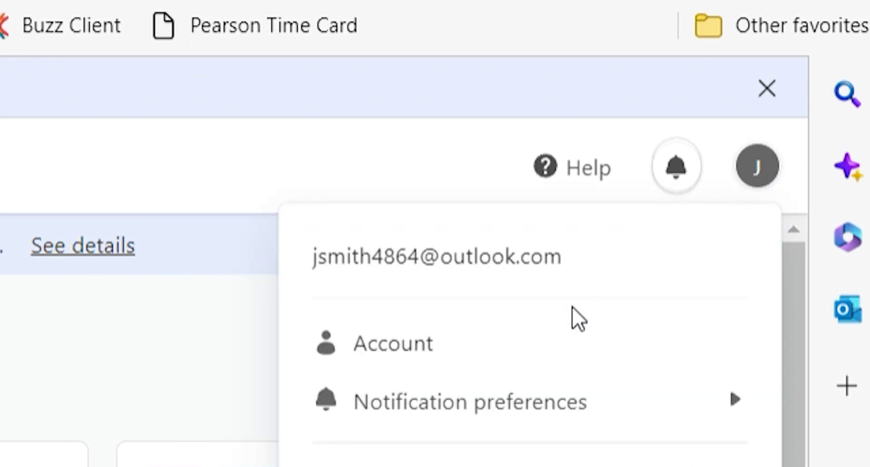
click(516, 352)
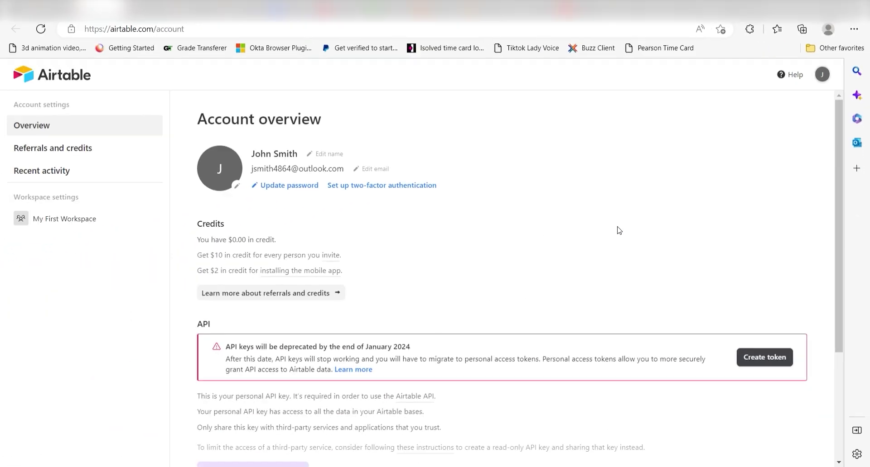
scroll(407, 312, down, 3)
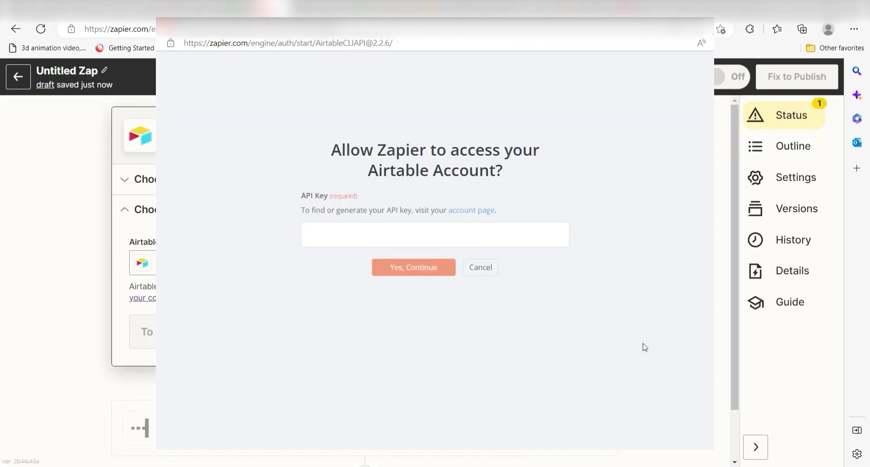
click(520, 237)
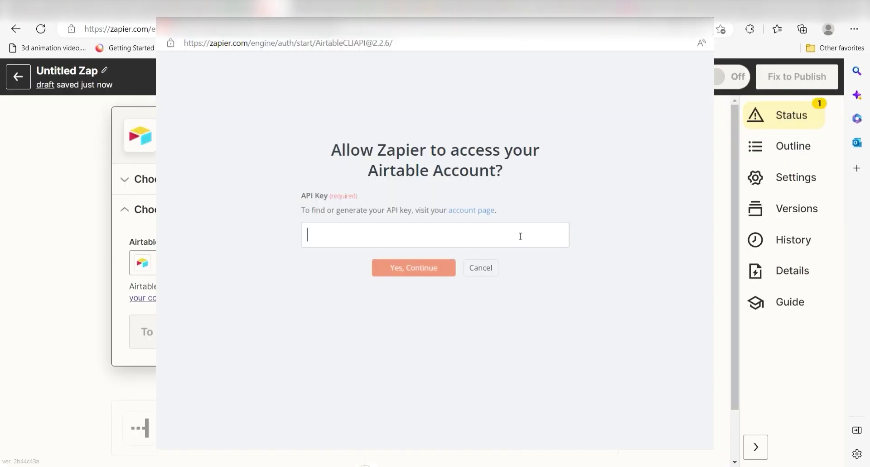
- Connect Airtable with the pasted API key and pick base Image Creation and table Image Creation Table
key(ctrl+v)
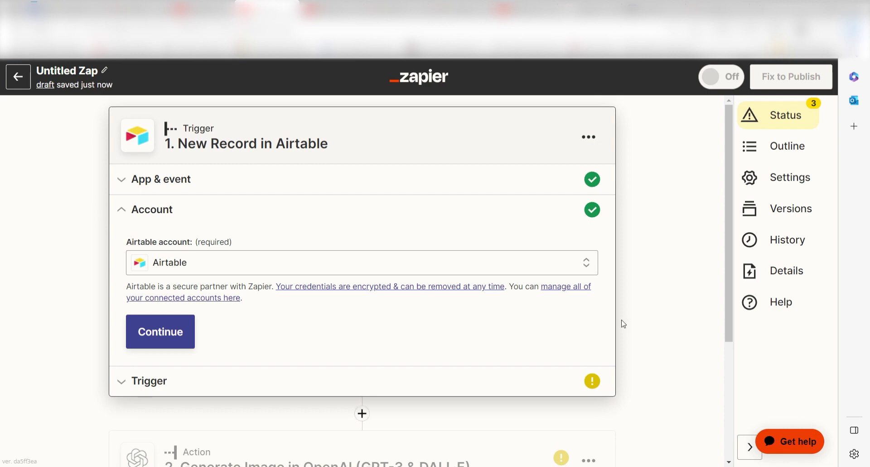
click(195, 342)
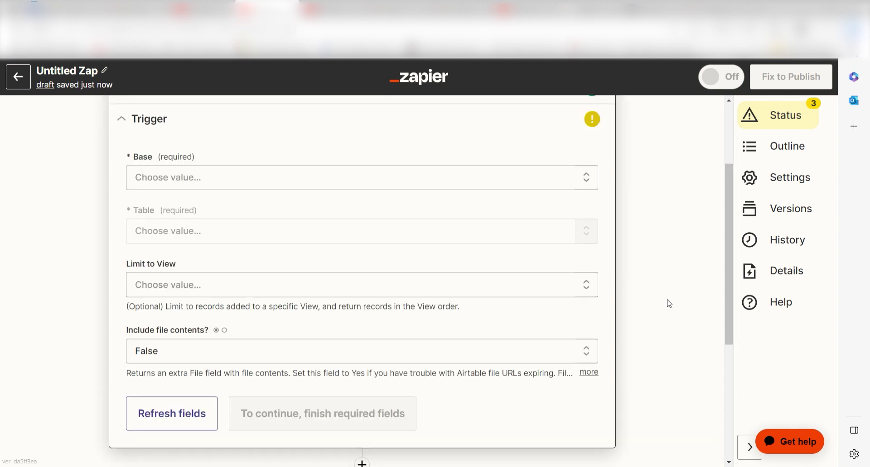
click(526, 187)
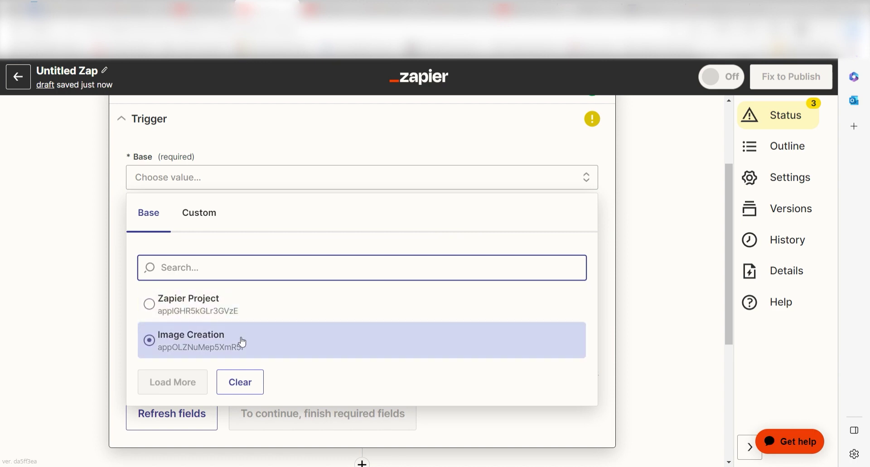
click(242, 343)
click(566, 231)
click(243, 363)
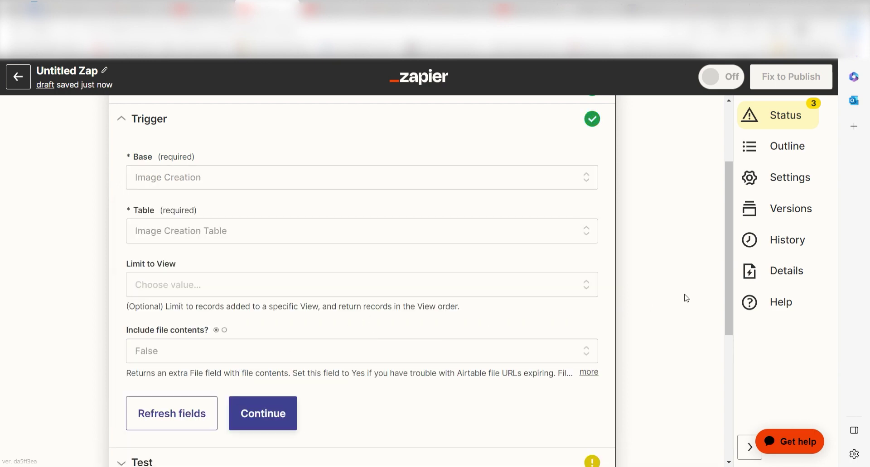
- Test the new-record trigger to pull in the sample Obese Lemur record and move to step 2
click(262, 414)
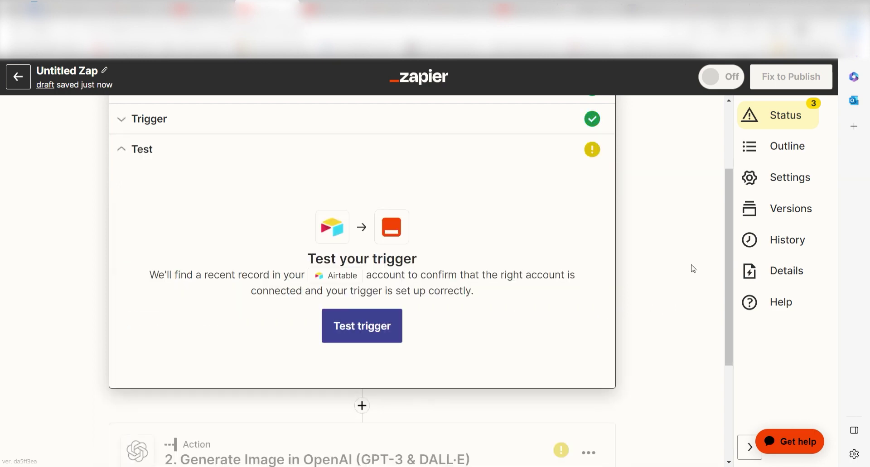
click(356, 326)
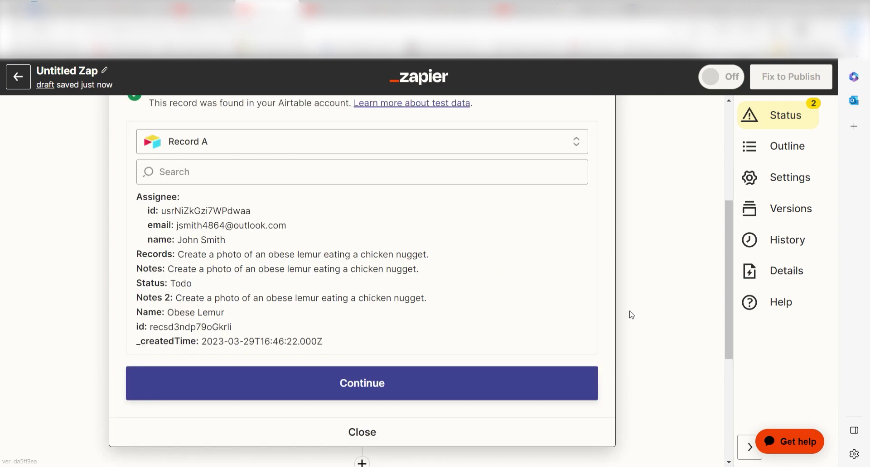
click(451, 387)
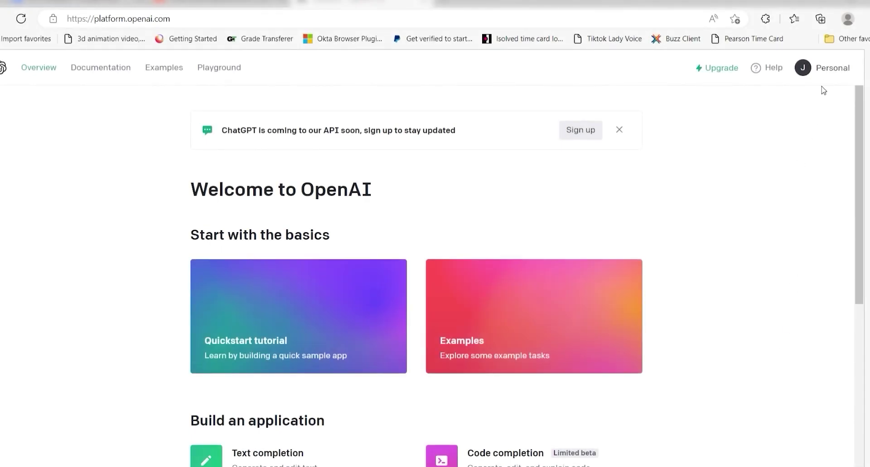
- Generate a new OpenAI secret key on the API keys page and copy it
click(831, 70)
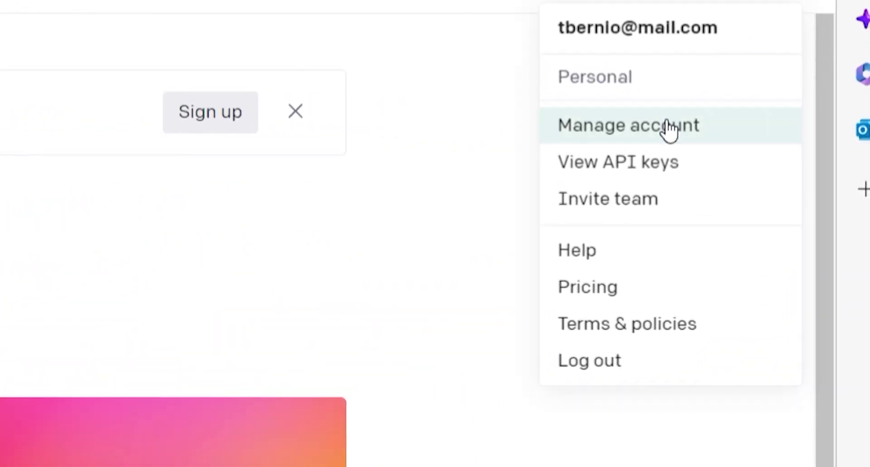
click(718, 158)
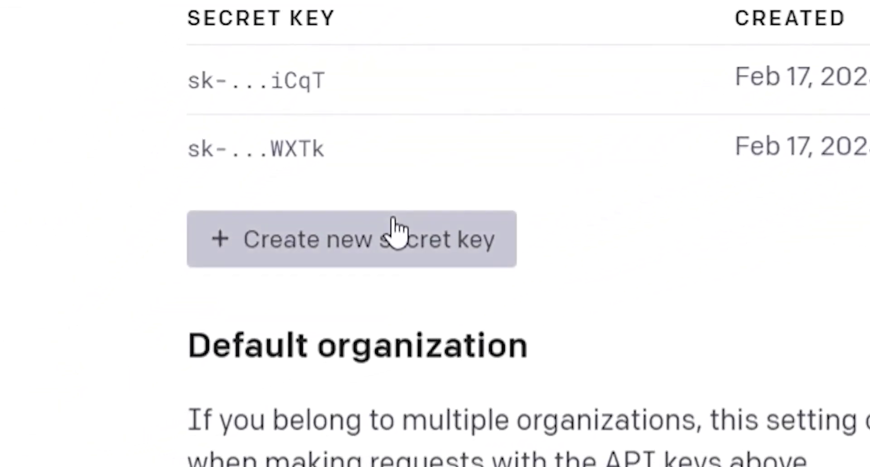
click(315, 274)
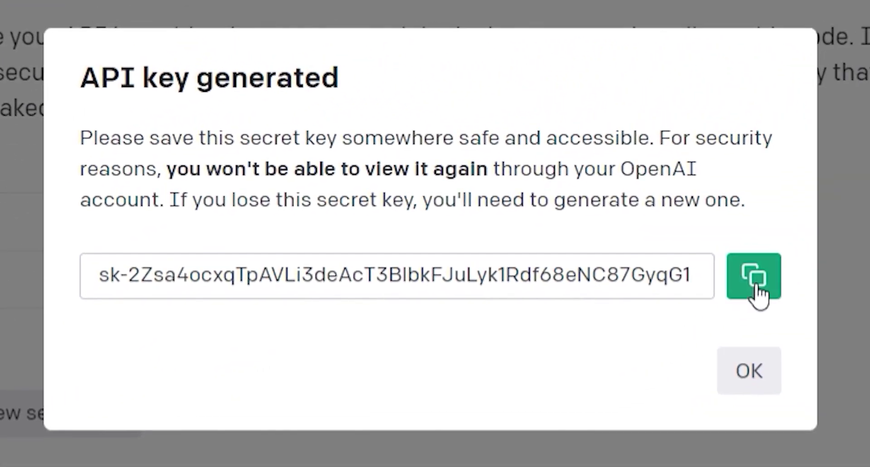
click(765, 279)
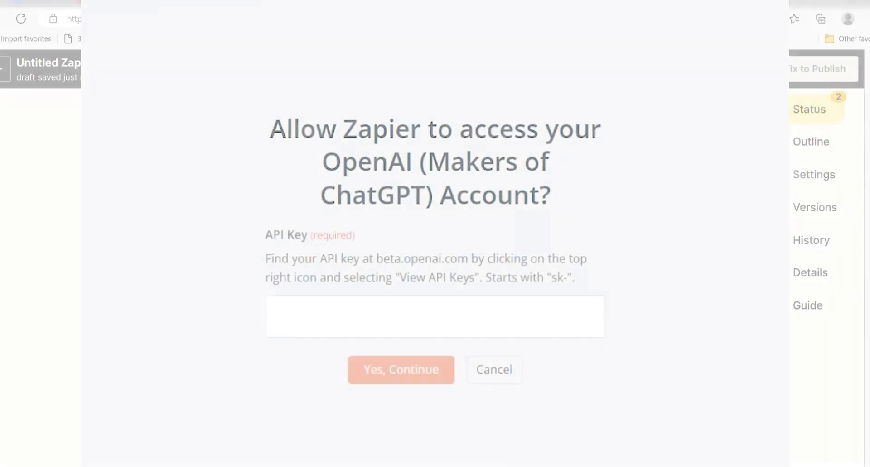
- Connect the OpenAI account in Zapier using the copied secret key
click(507, 323)
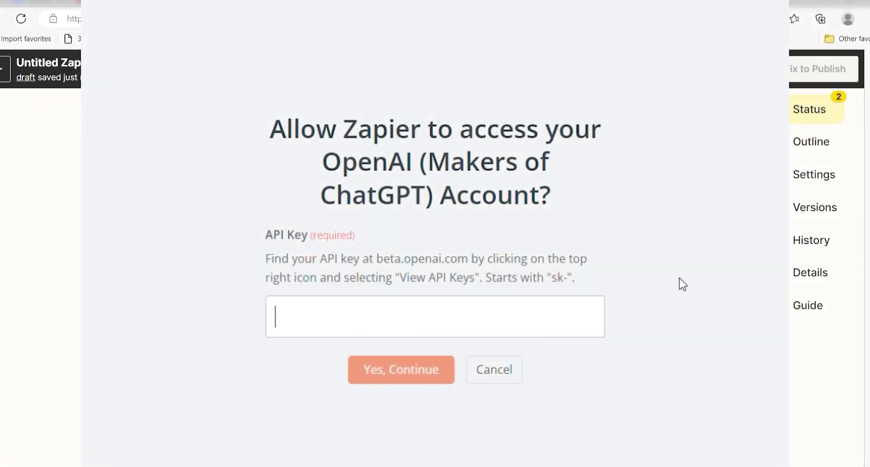
key(ctrl+v)
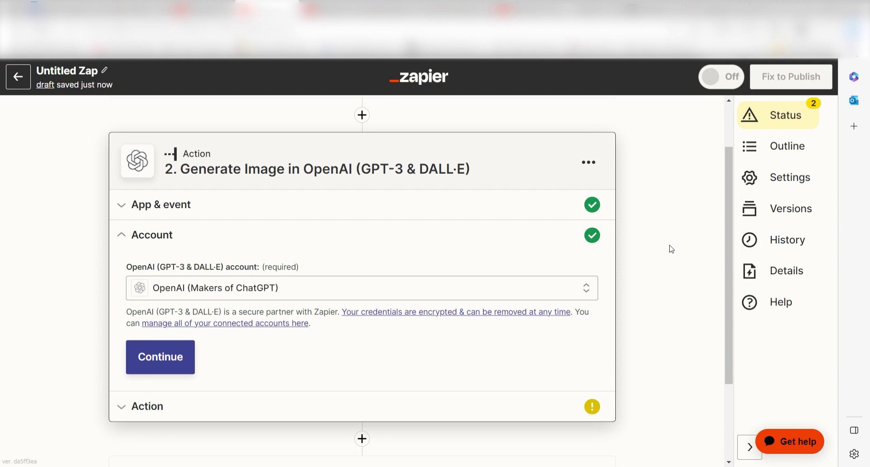
click(140, 357)
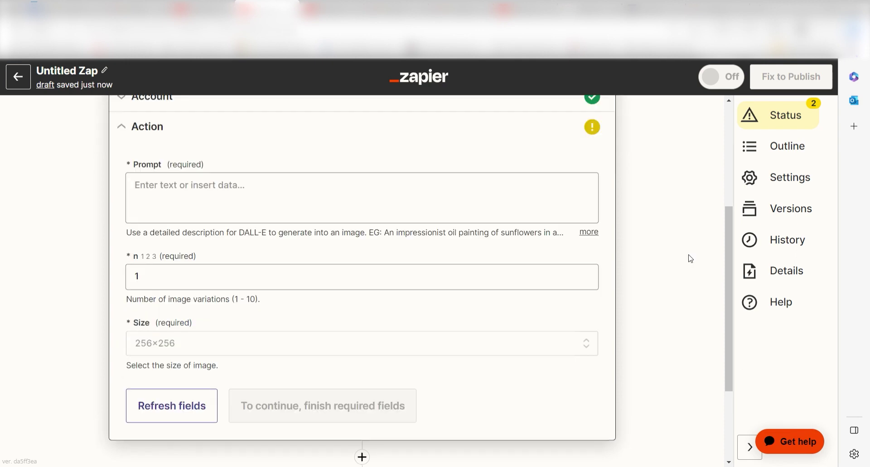
- Use the Airtable record's Notes as the image prompt and test the step to get an image URL
click(316, 198)
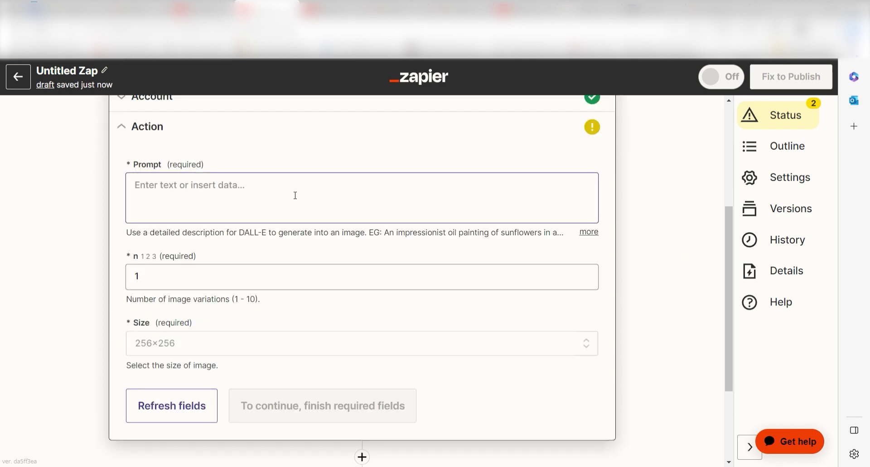
click(659, 223)
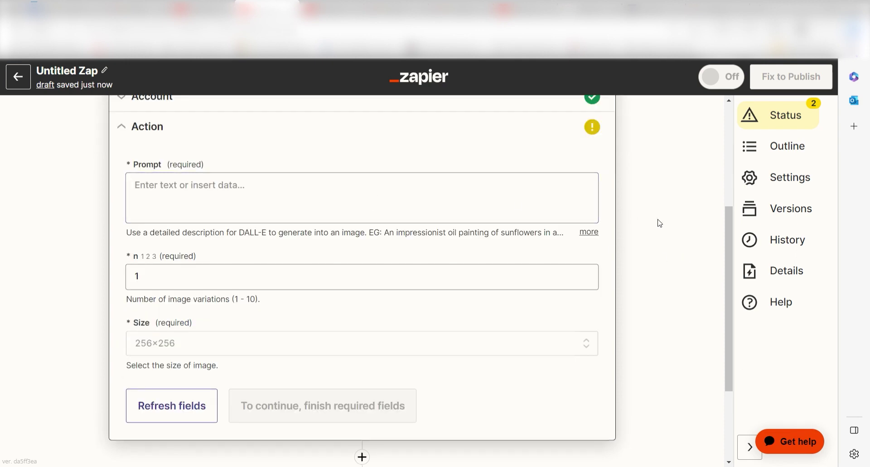
click(218, 196)
click(235, 381)
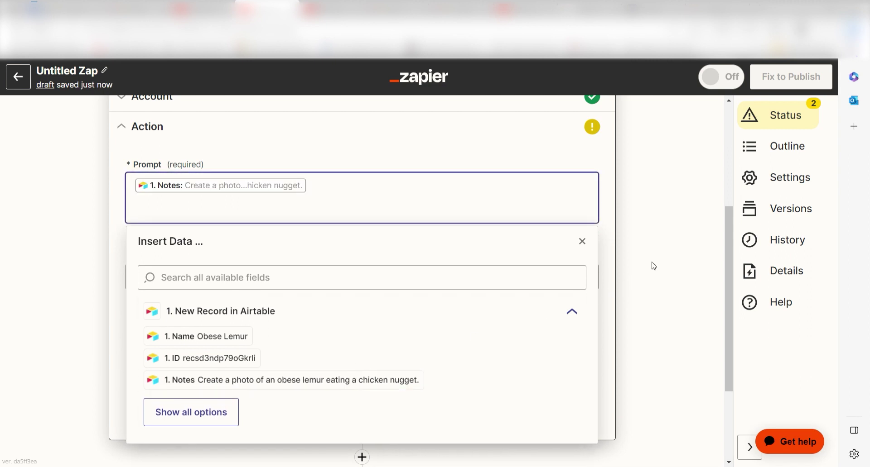
click(671, 250)
click(269, 401)
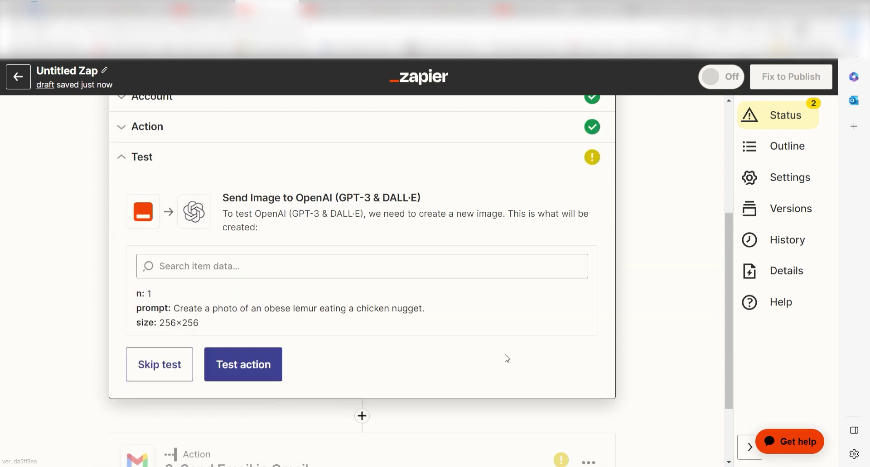
click(245, 364)
drag(724, 227, 724, 280)
- Add the Send Email in Gmail step and authorise the Google account for Zapier
click(271, 369)
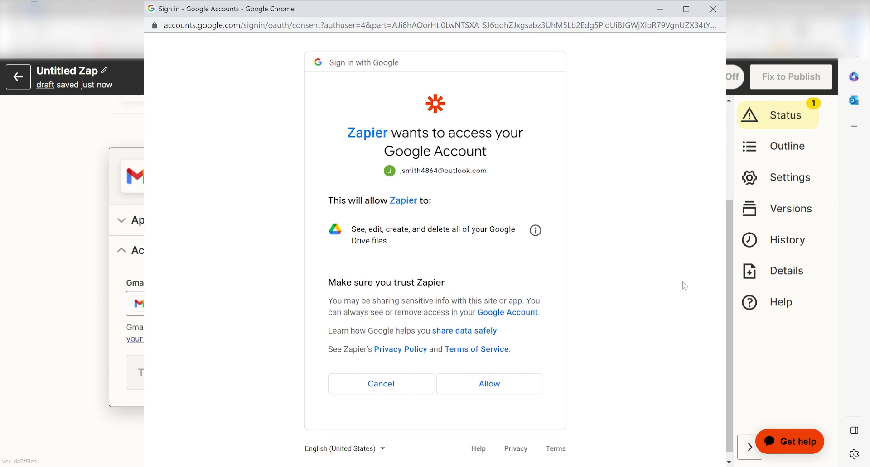
click(489, 384)
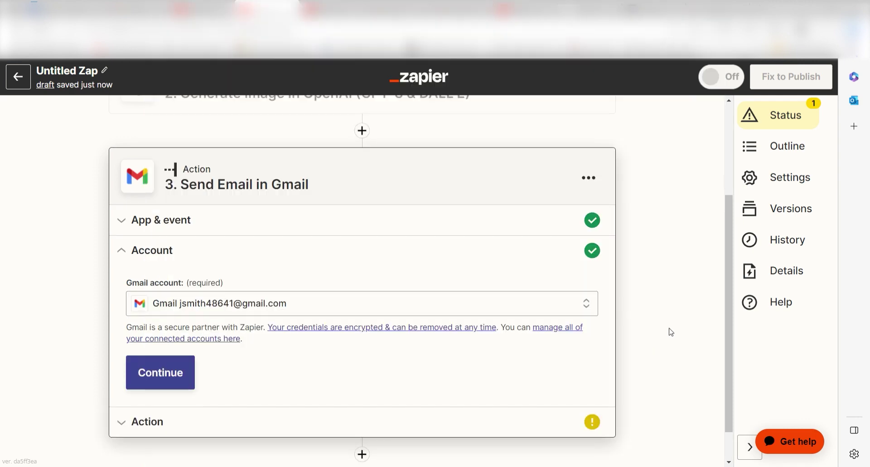
click(163, 382)
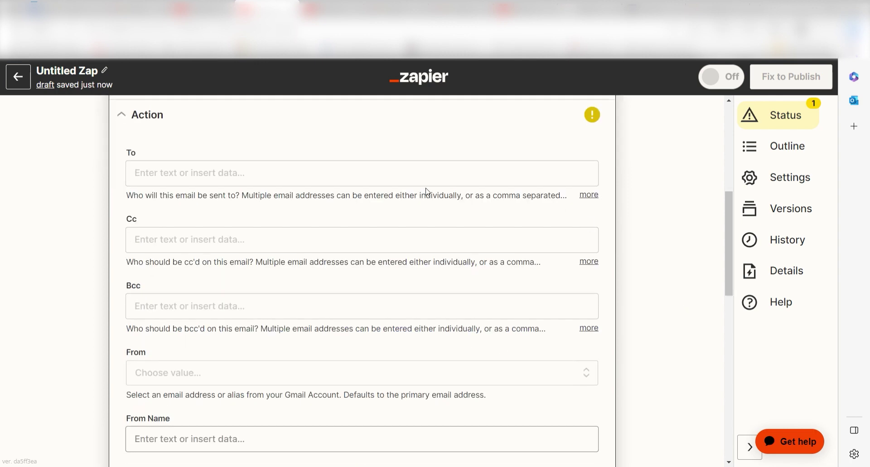
- Enter the recipient's e-mail address and set the subject to 'AI Image'
click(350, 174)
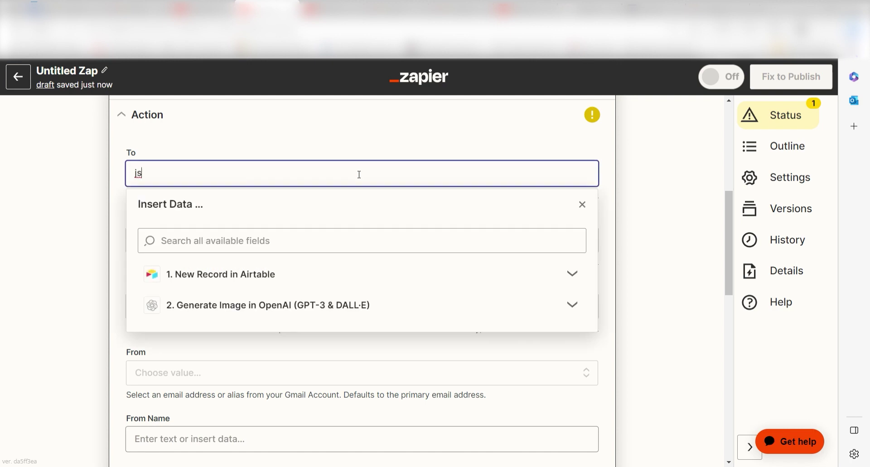
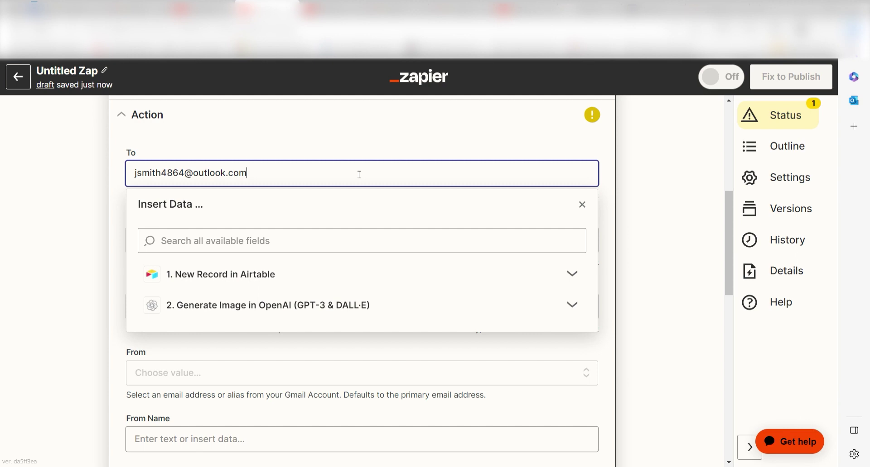
click(696, 219)
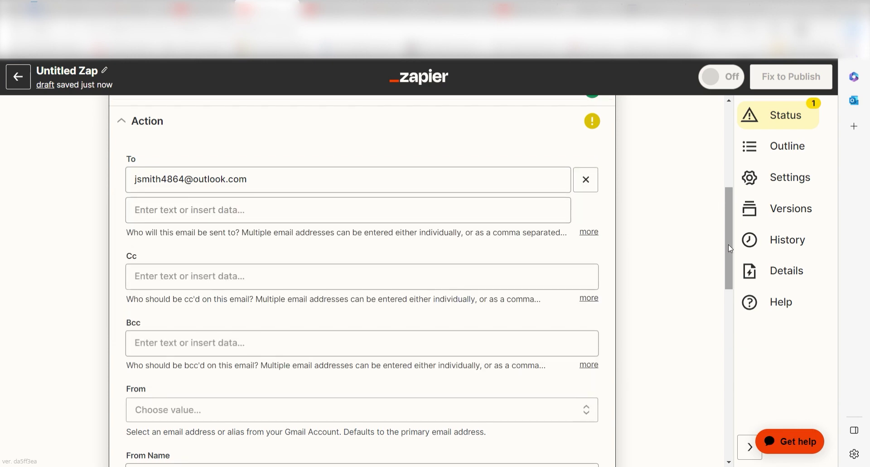
scroll(728, 245, down, 8)
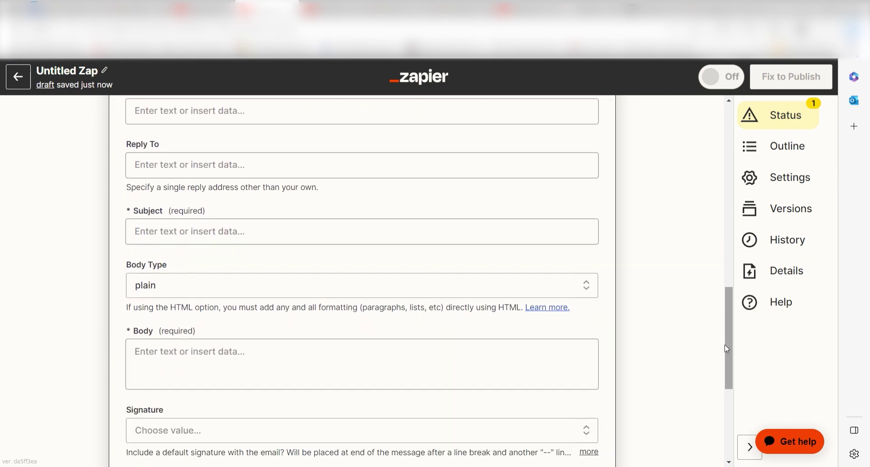
click(216, 231)
text(AI Image)
click(662, 259)
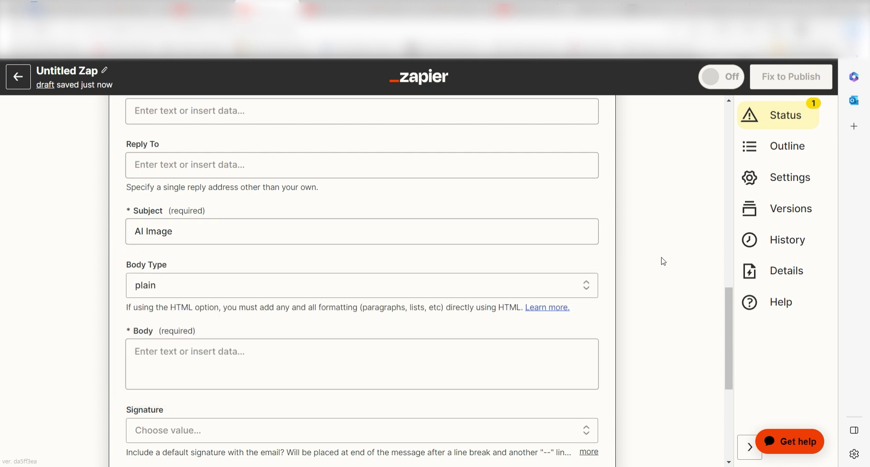
- Set the body to 'Check out this AI Generated Image!' and attach the 2. Image URL
drag(727, 309, 727, 346)
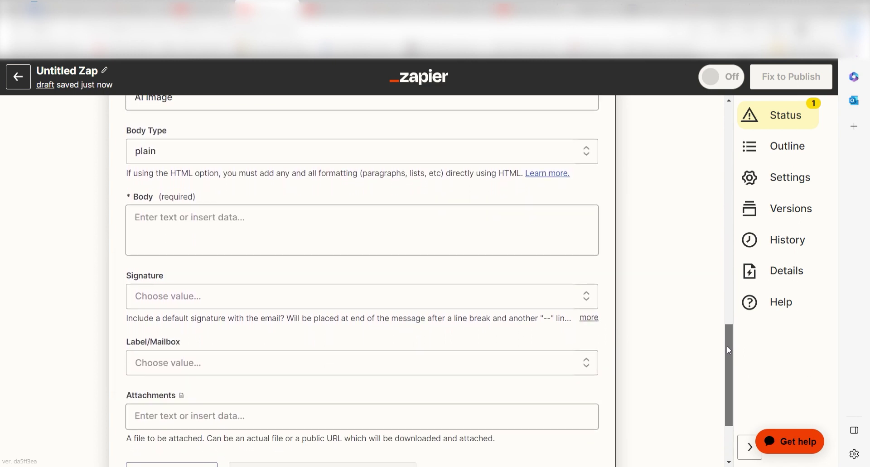
click(262, 228)
text(Check out this AI )
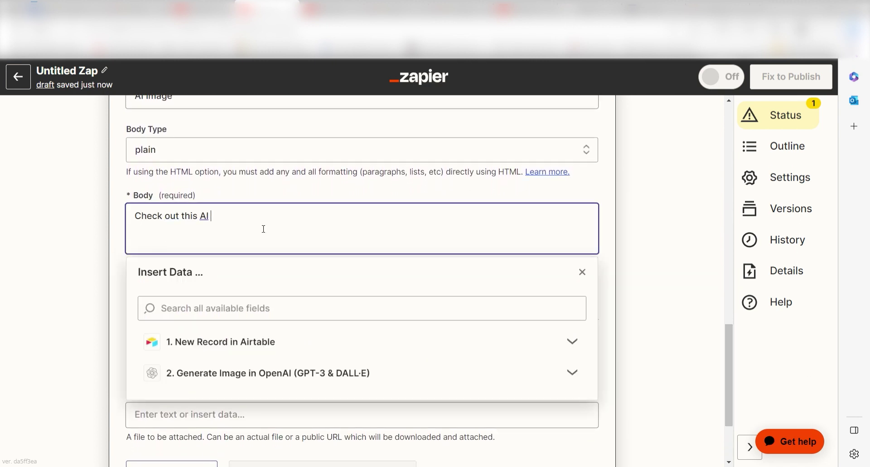
text(Generated Image!)
click(634, 238)
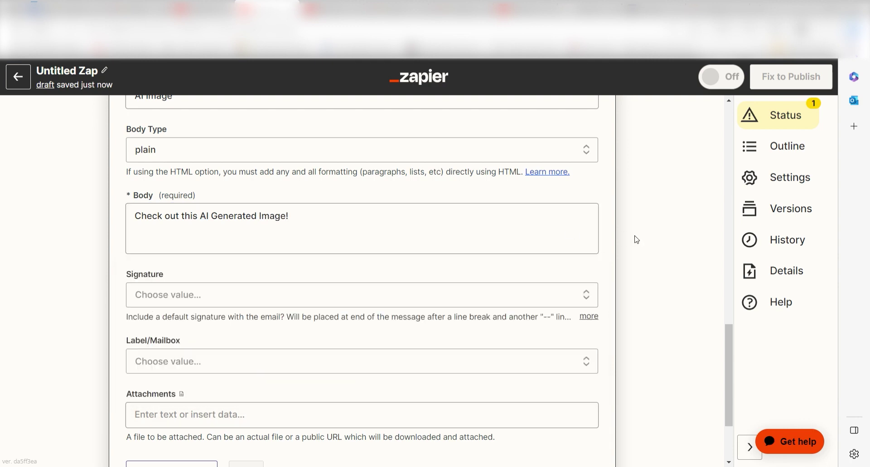
click(372, 415)
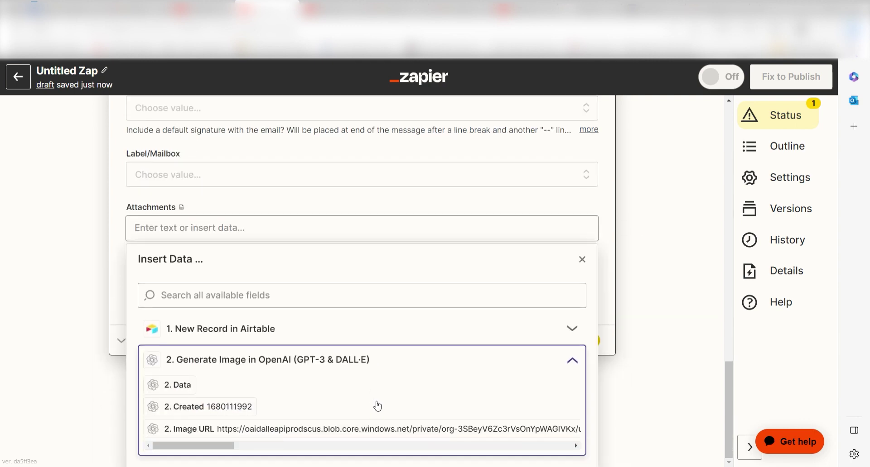
click(358, 429)
click(695, 345)
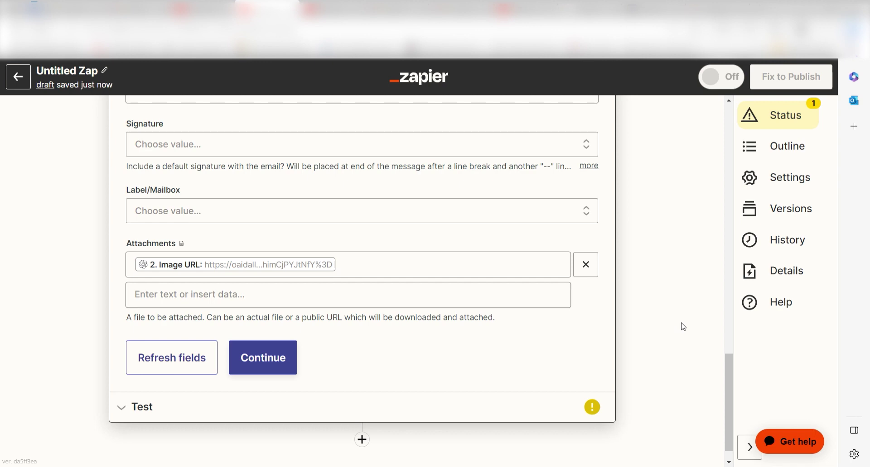
click(260, 358)
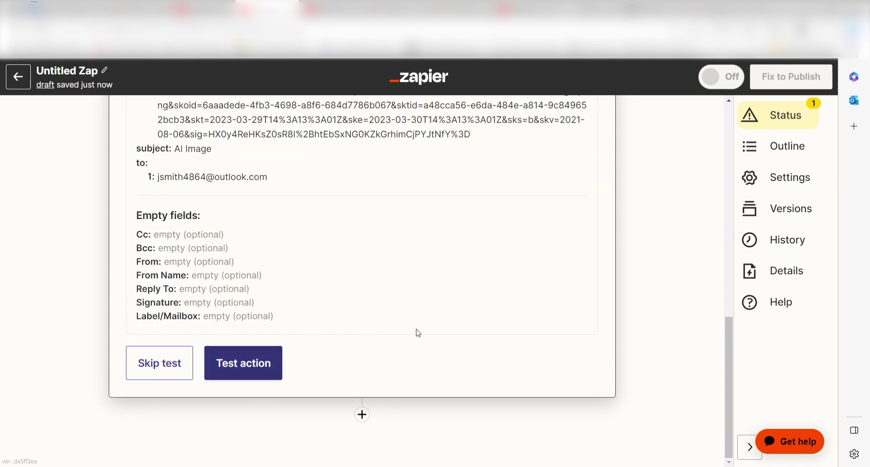
- Send the test email with the generated lemur image from the Gmail step
click(236, 381)
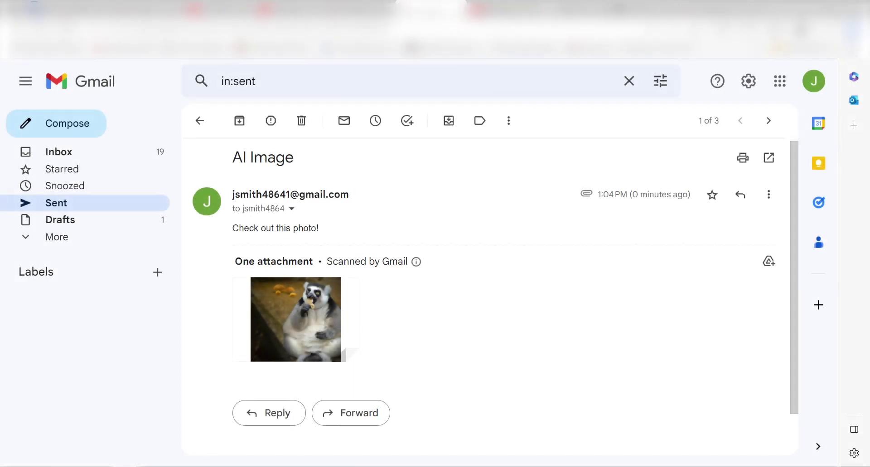